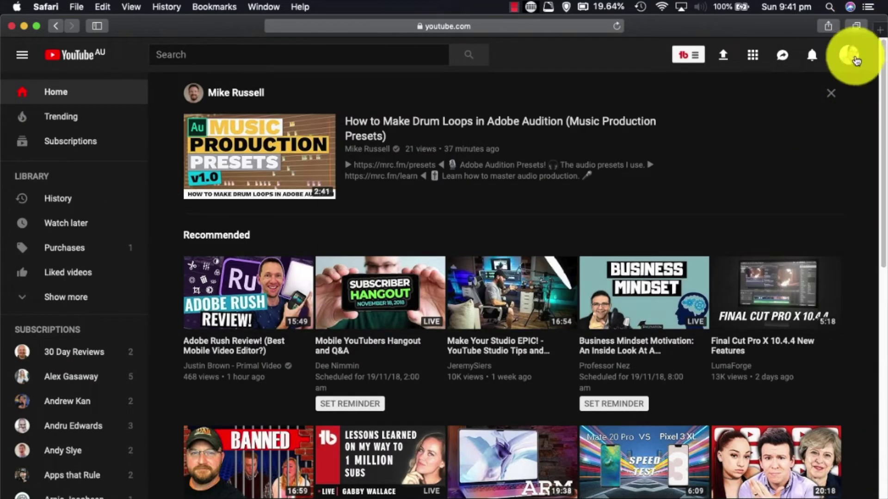
Step: From YouTube's avatar menu, switch account and add another Google account to reach the account chooser
click(852, 56)
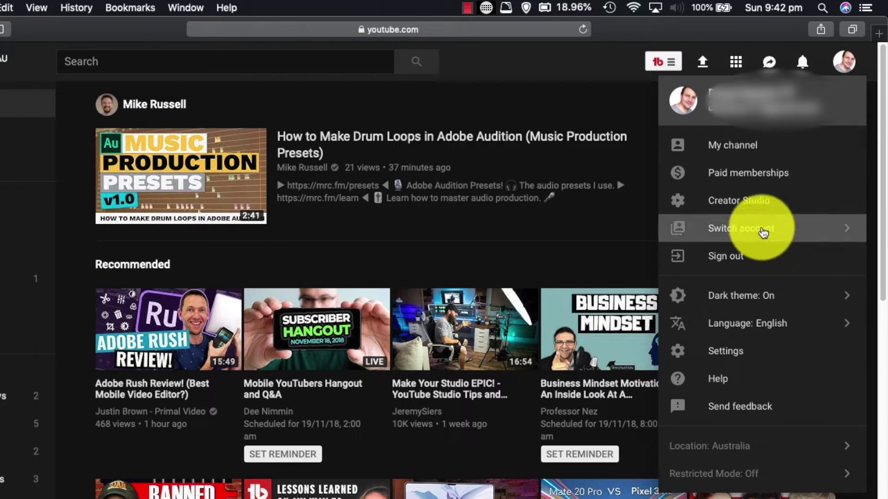
click(763, 233)
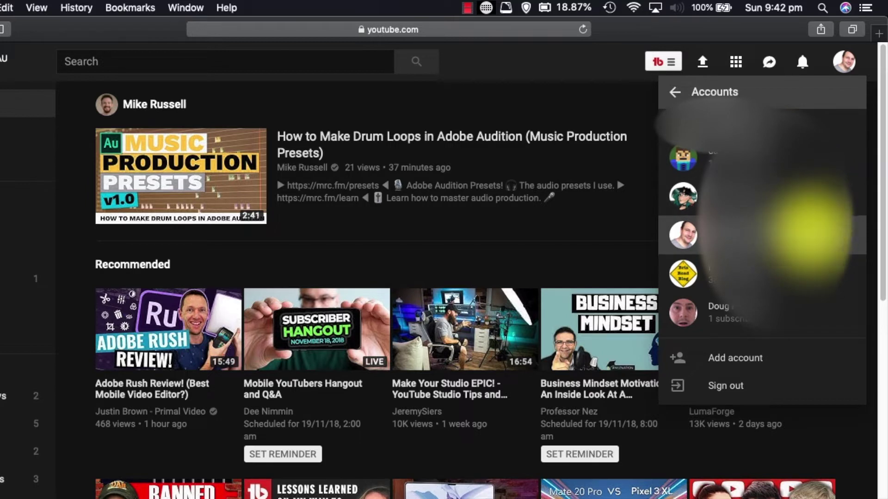
click(742, 357)
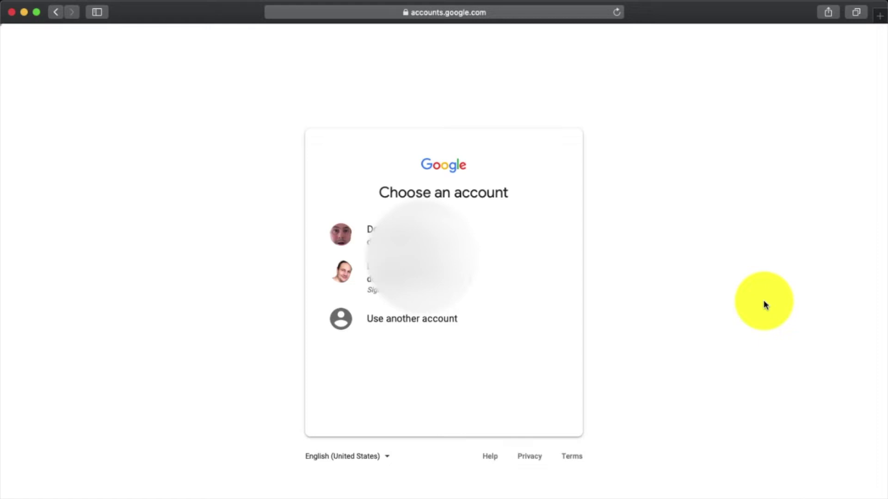
Step: Start a new Google account and submit the first name, username and password details
click(414, 326)
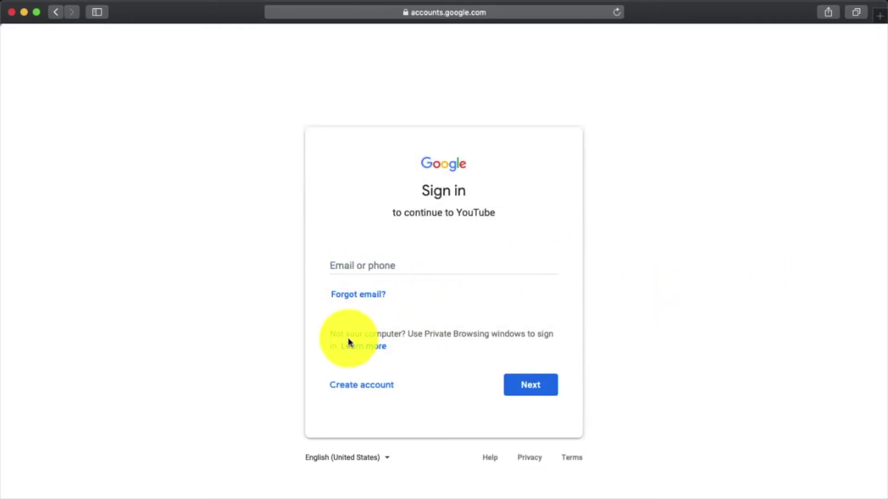
click(370, 385)
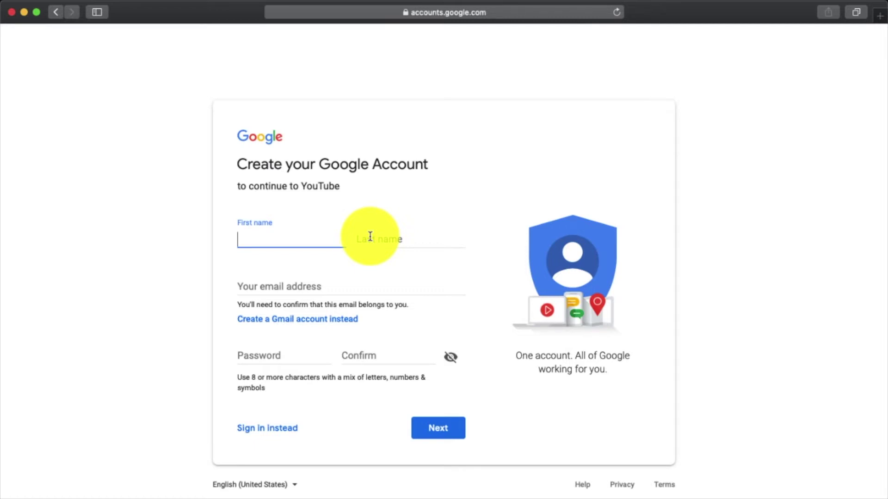
text(Douglas)
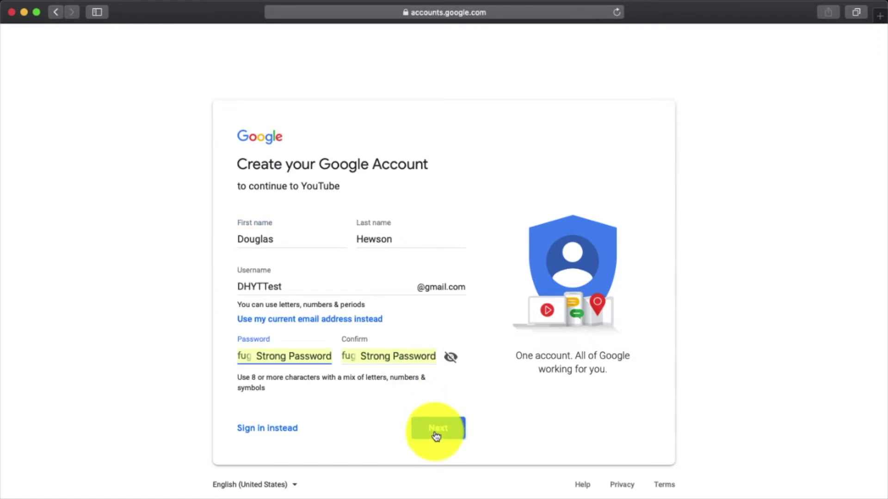
click(436, 435)
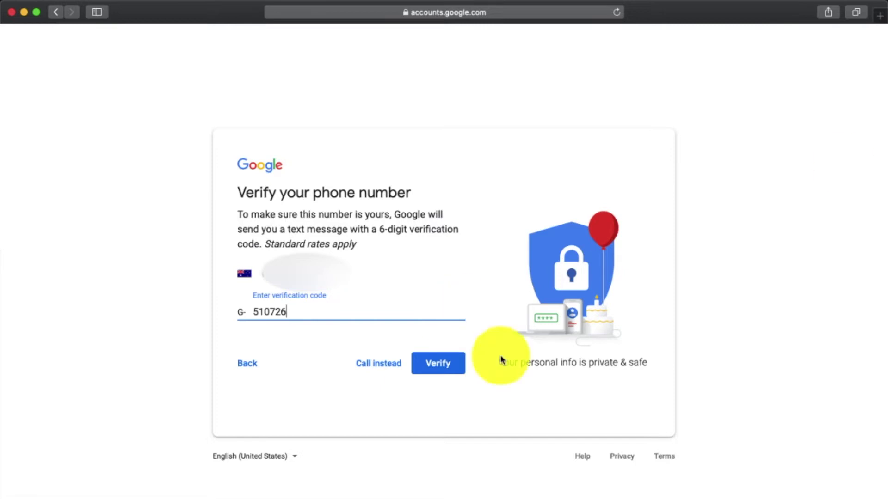
Step: Verify the phone code and agree to Google's privacy terms to finish sign-up
click(438, 363)
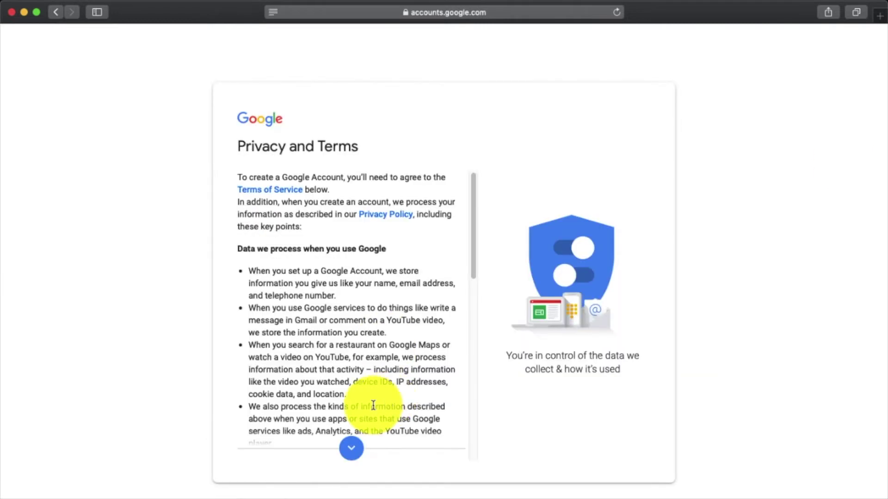
click(358, 449)
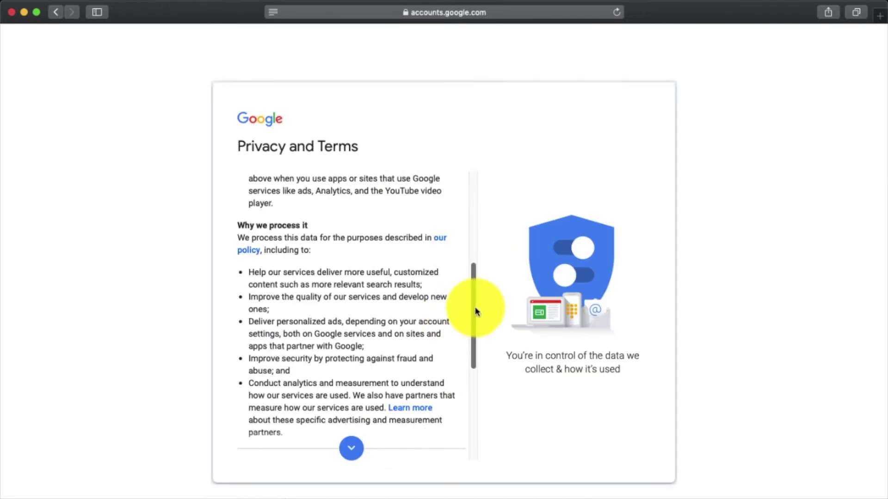
scroll(476, 312, down, 10)
click(438, 447)
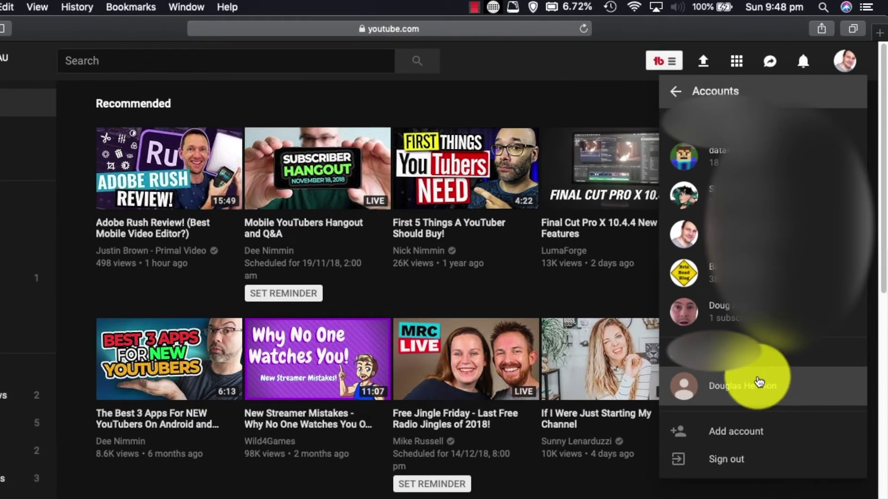
Step: Switch YouTube to the new account and go through Settings to Creator Studio
click(726, 387)
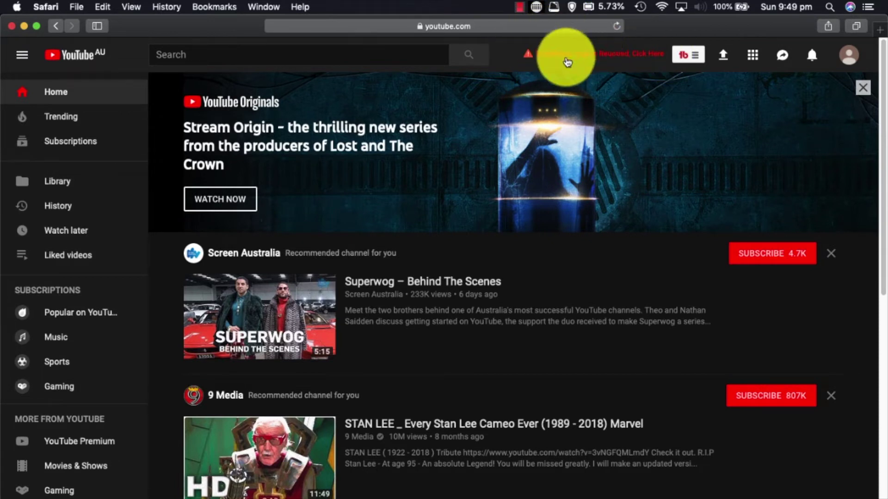
click(848, 57)
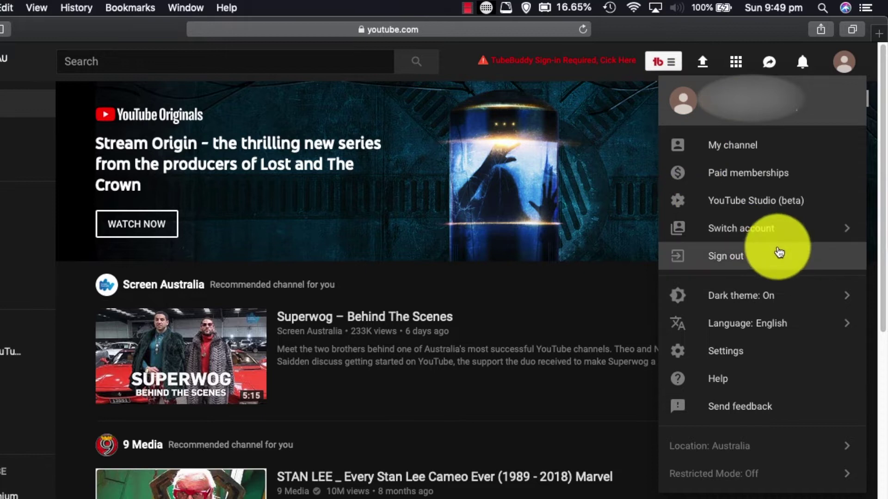
click(771, 356)
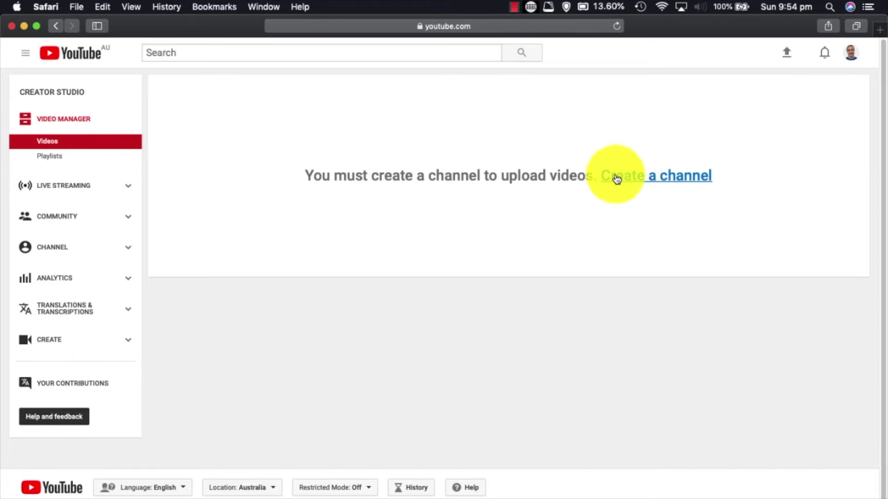
Step: Create a channel using a business name, entering 'DHYT Test Channel' as the Brand Account name
click(659, 177)
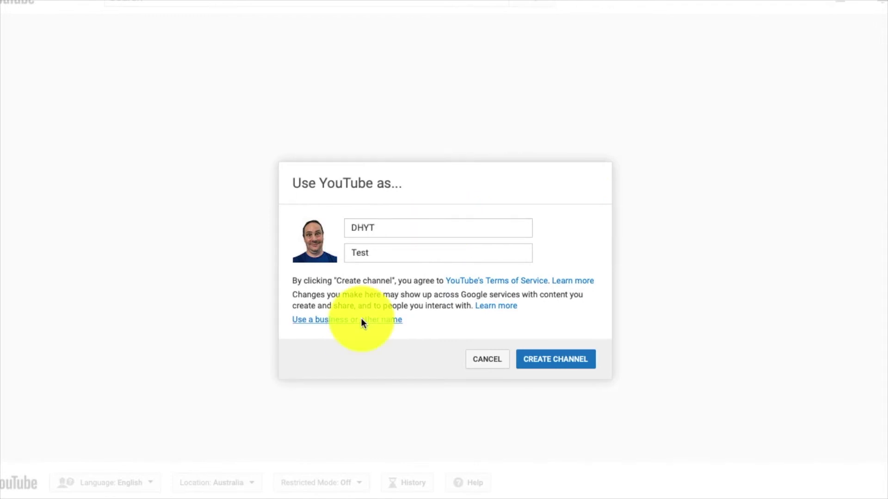
click(361, 320)
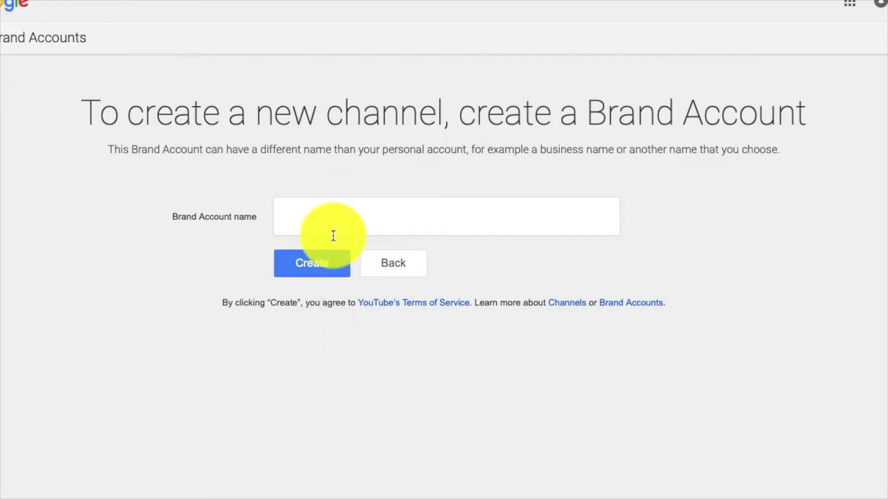
click(339, 216)
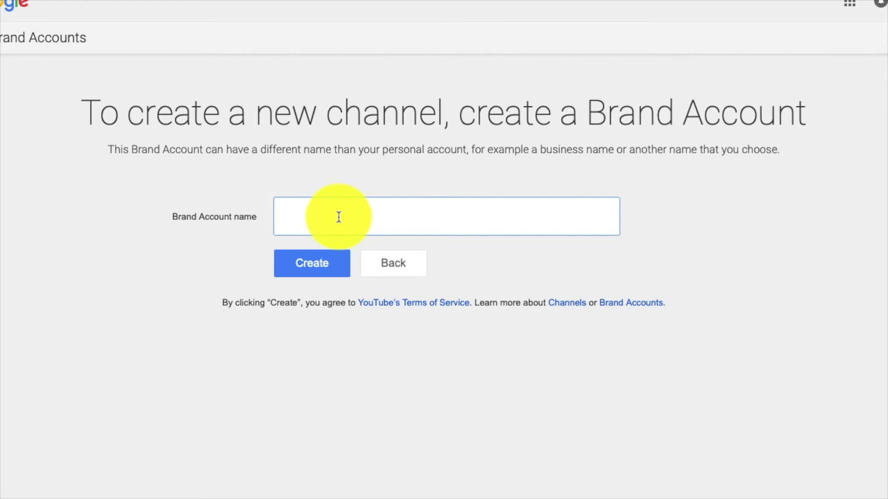
text(DHYT Test Chann)
text(el)
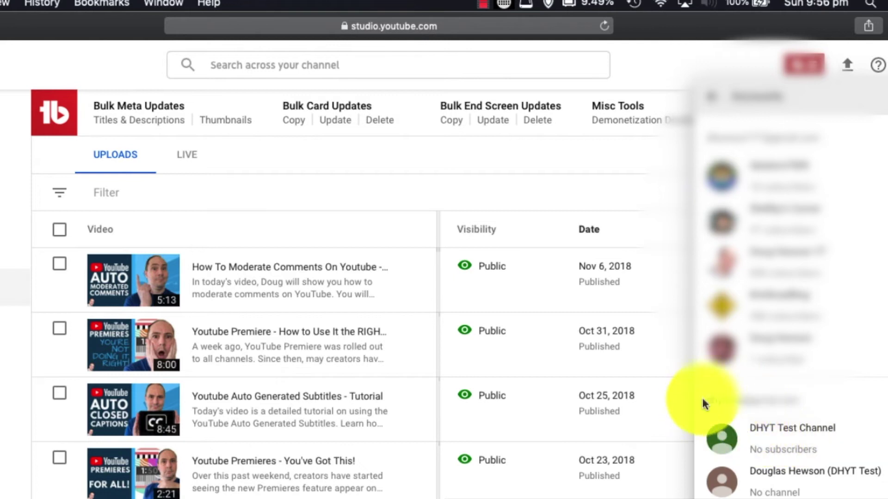
drag(706, 405, 828, 402)
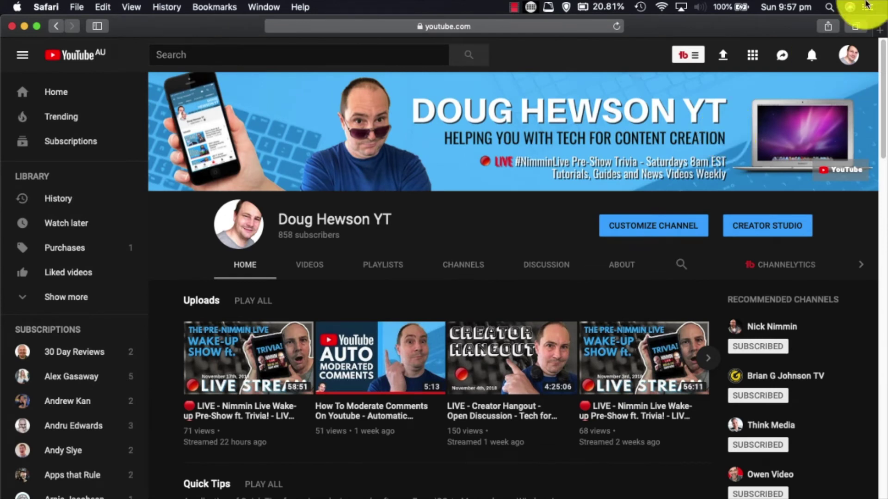
Step: Switch to the DHYT Test Channel account and open its My channel page
click(852, 62)
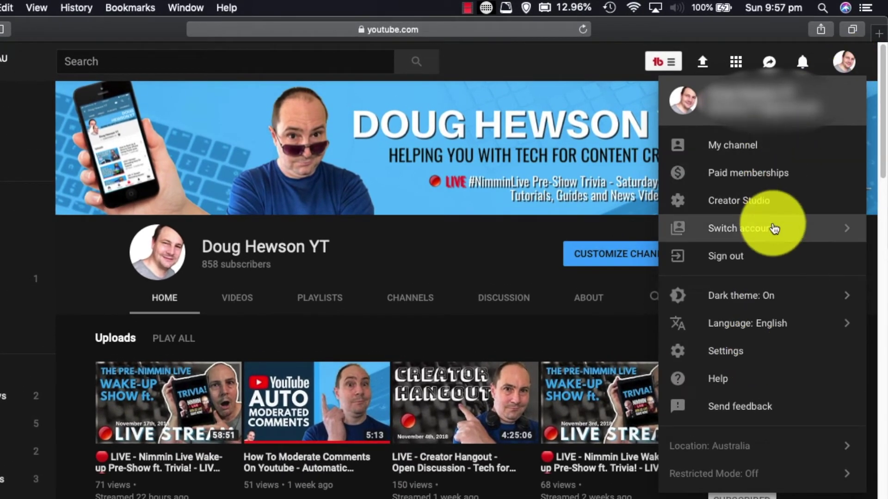
click(774, 228)
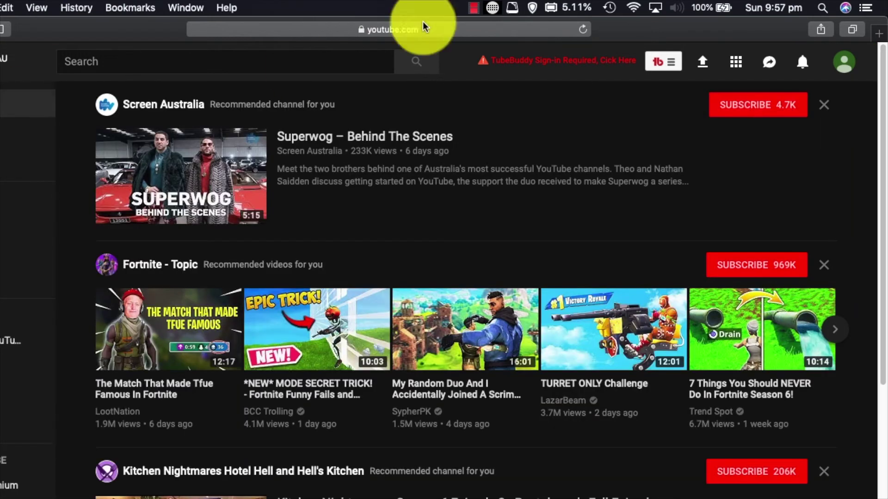
click(847, 64)
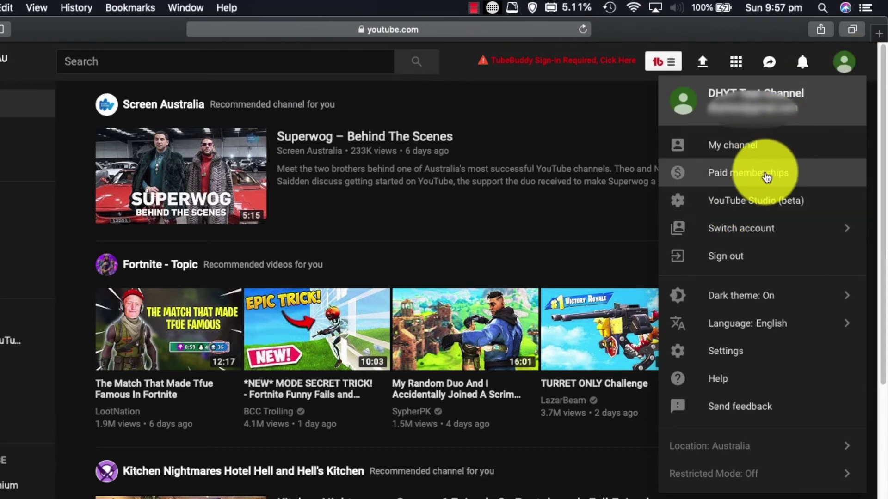
click(733, 146)
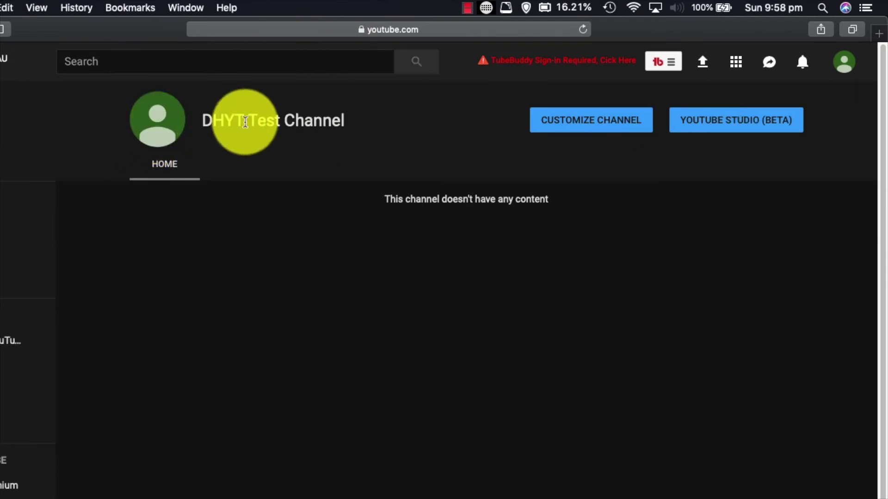
Step: Upload the blue T-shirt photo from Downloads, crop it square, and apply it as the channel's profile picture
click(159, 122)
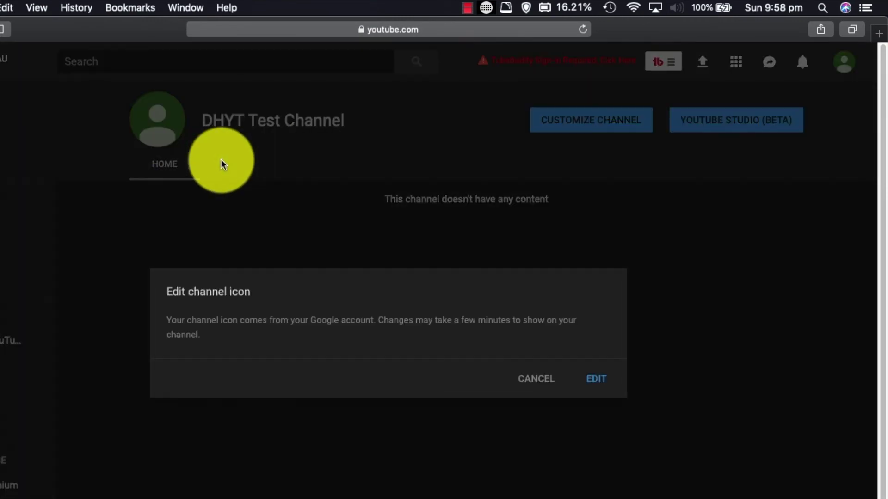
click(595, 380)
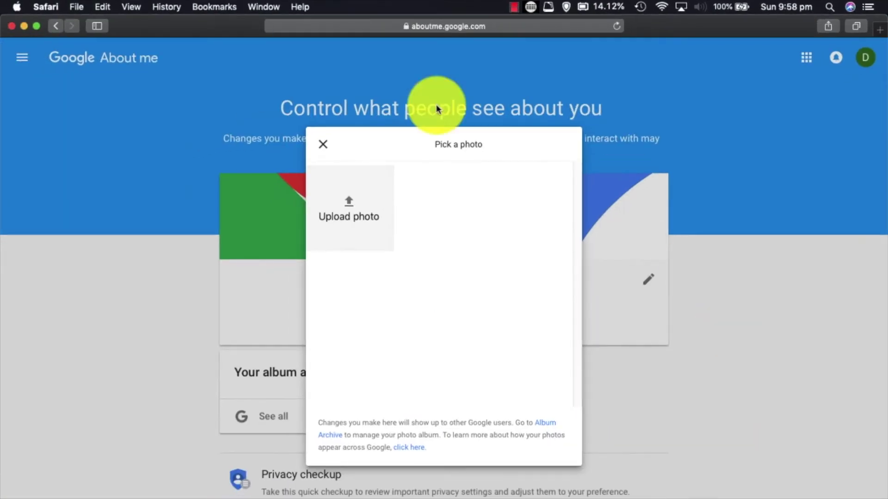
click(362, 215)
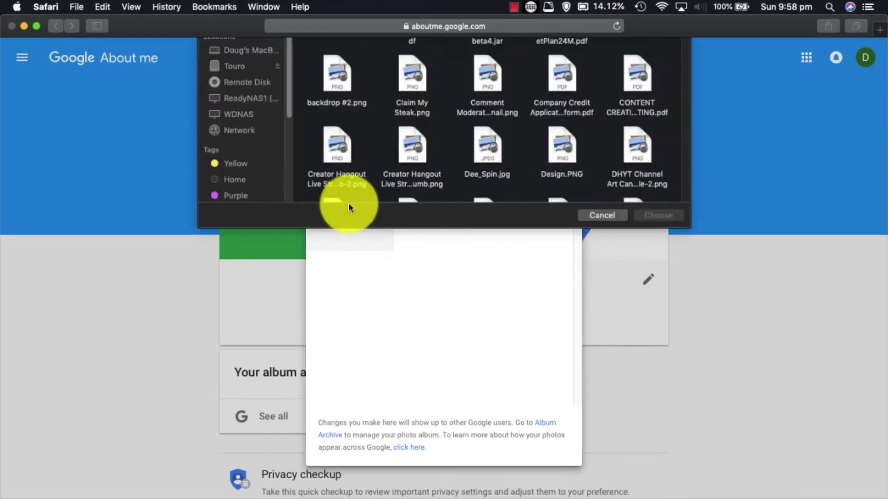
scroll(473, 193, down, 10)
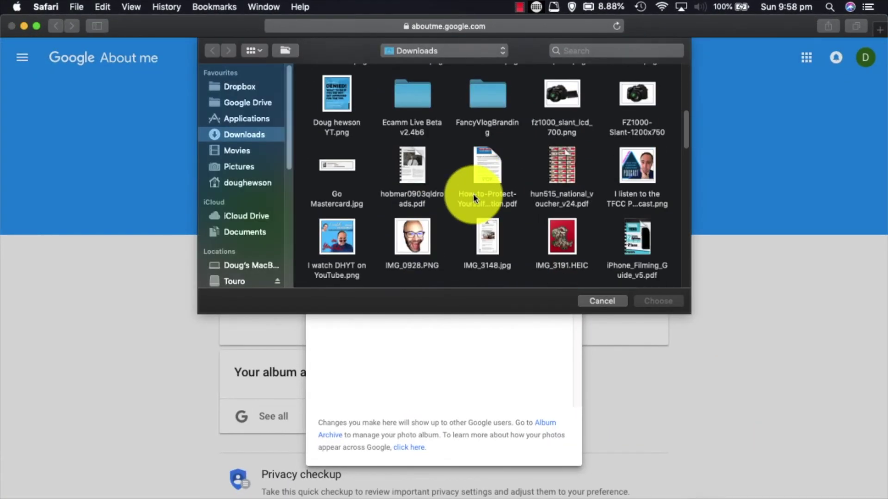
scroll(473, 193, down, 8)
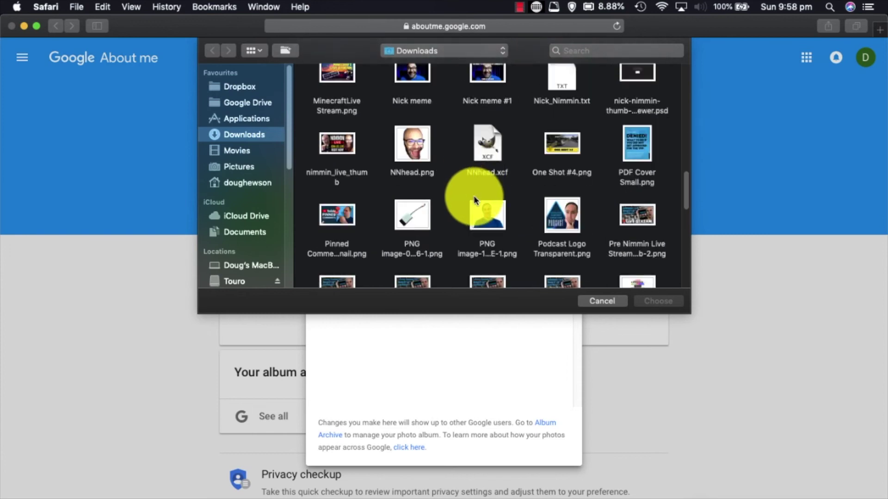
click(486, 223)
click(655, 301)
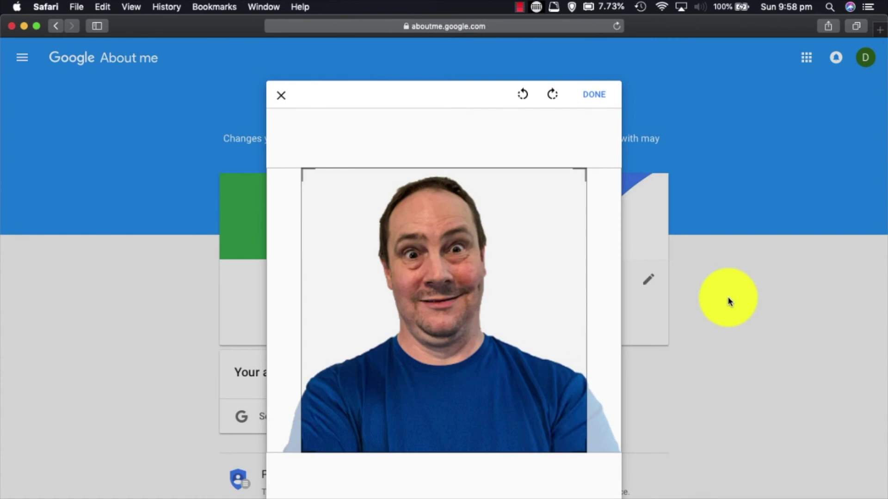
drag(581, 446, 462, 340)
click(594, 94)
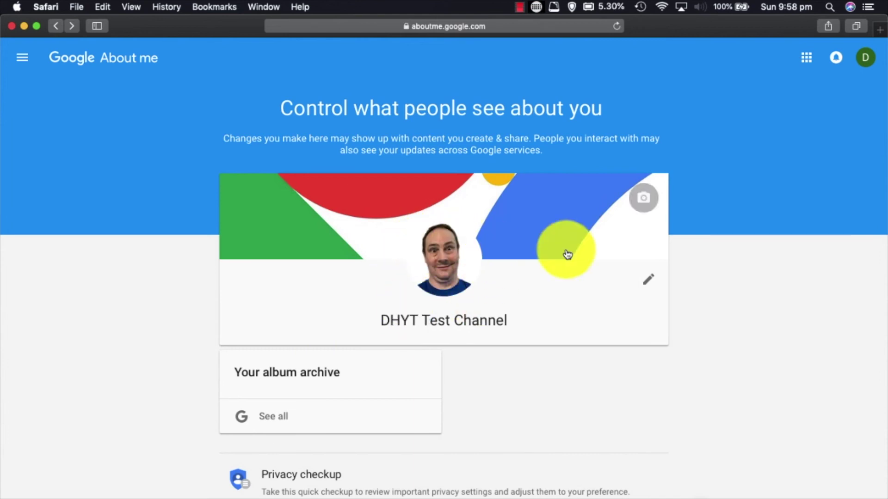
Step: Return to YouTube through the Google apps grid
click(806, 58)
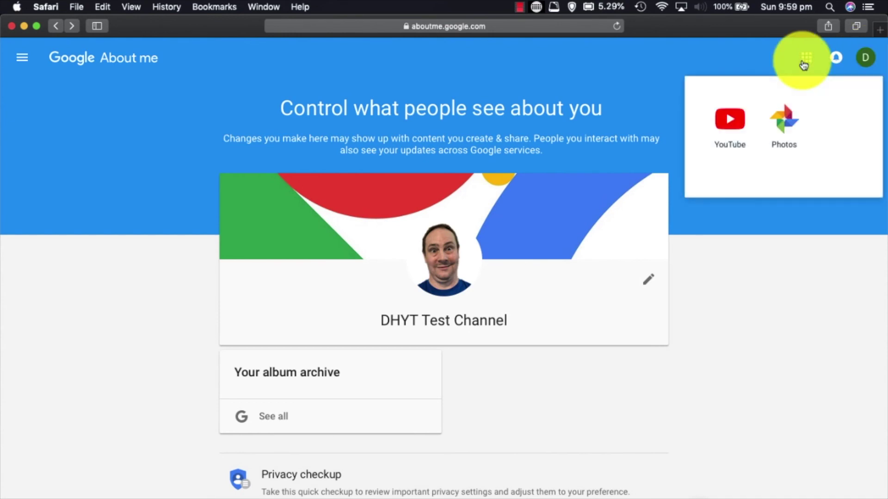
click(730, 131)
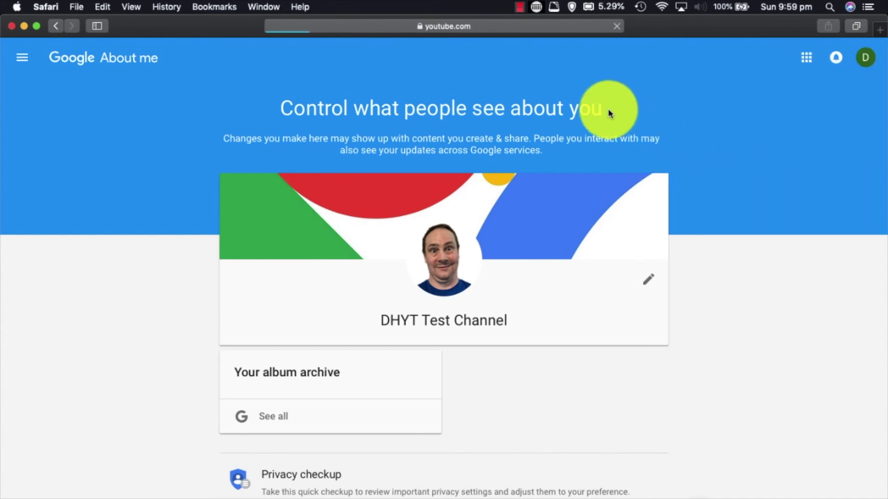